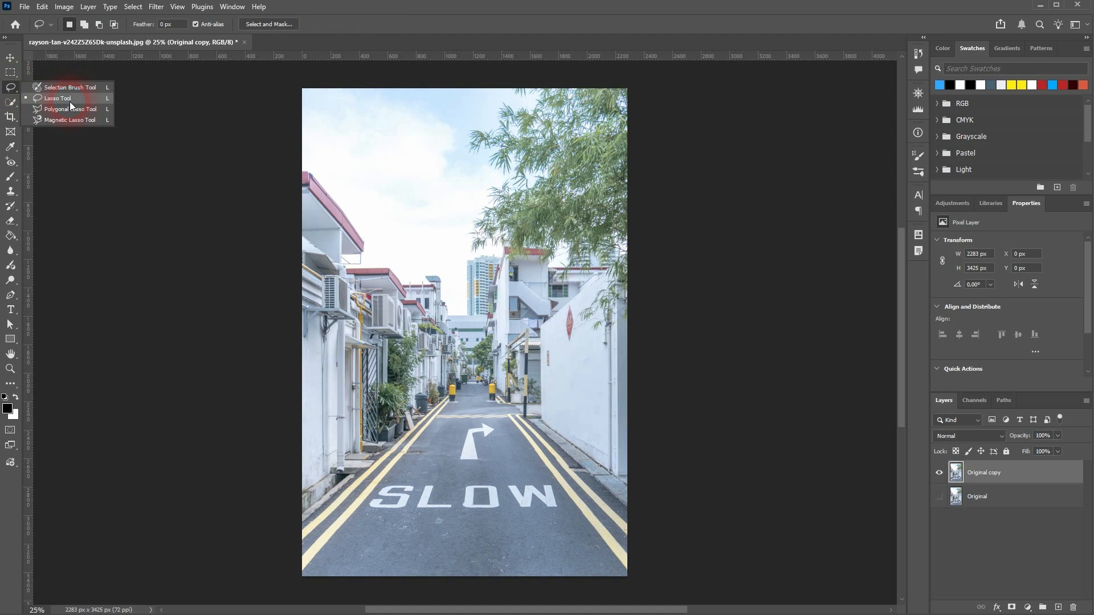
Step: Lasso the SLOW road marking and remove it with Generative Fill, leaving the prompt empty
{"action": "left_click", "coordinate": [69, 100]}
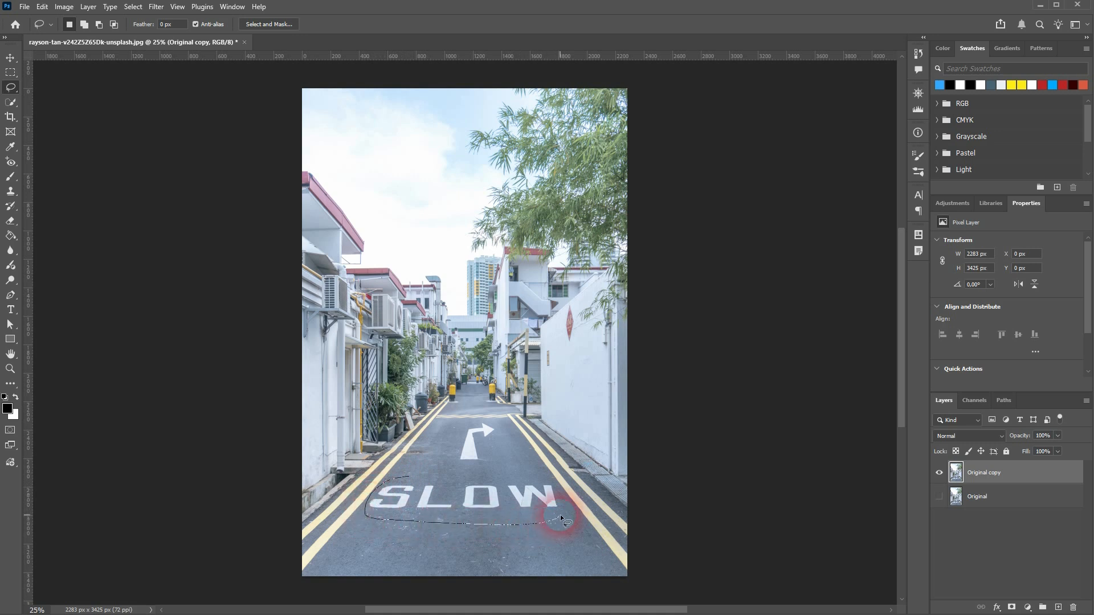
{"action": "left_click_drag", "start_coordinate": [416, 475], "coordinate": [406, 479]}
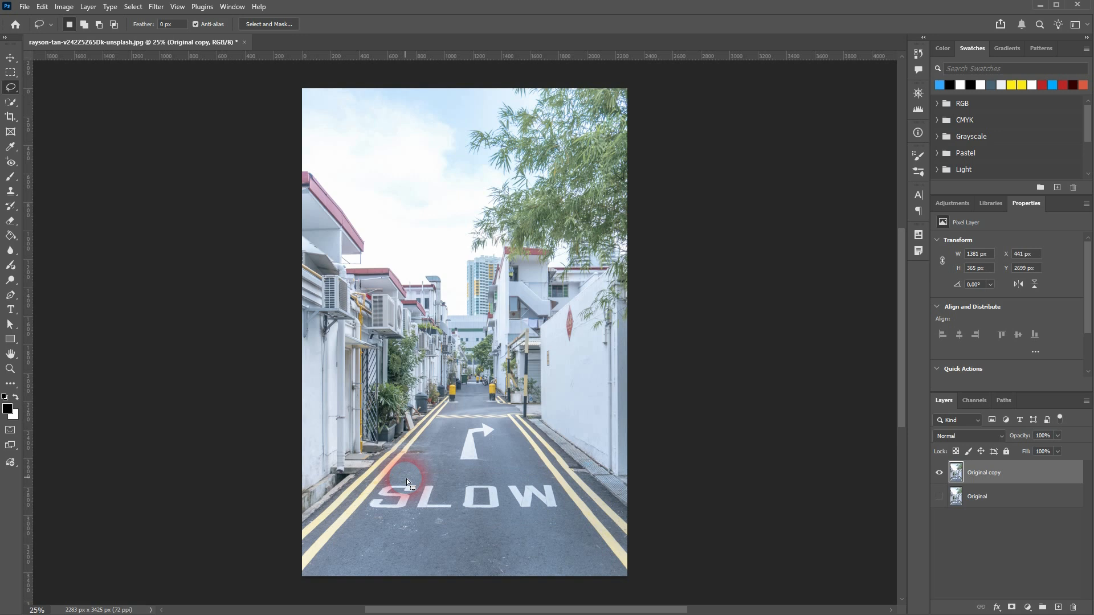
{"action": "right_click", "coordinate": [734, 319]}
{"action": "left_click", "coordinate": [781, 329]}
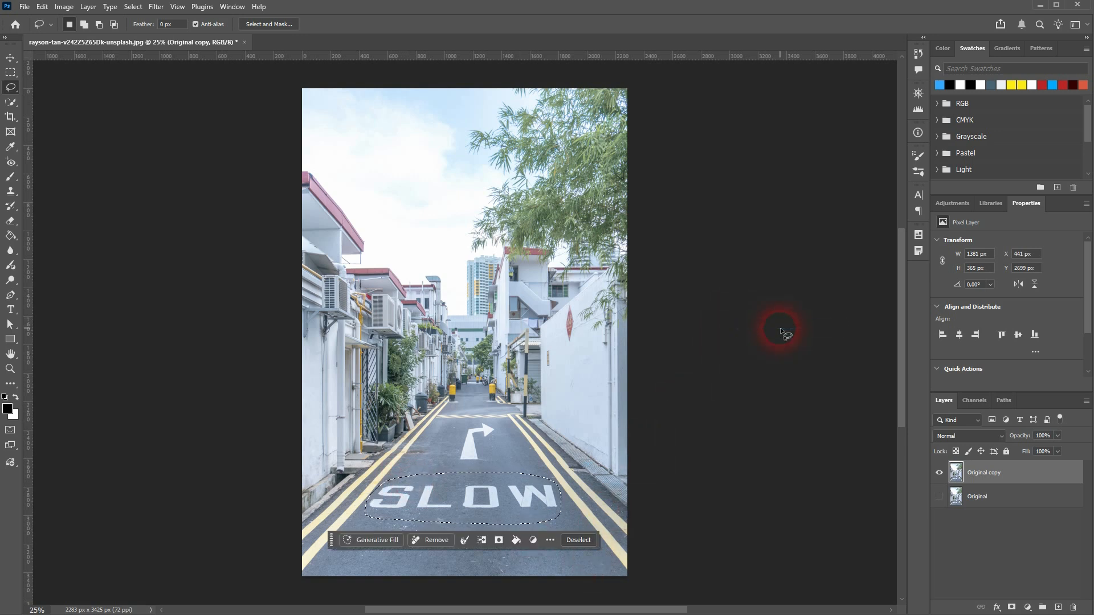
{"action": "left_click", "coordinate": [378, 539]}
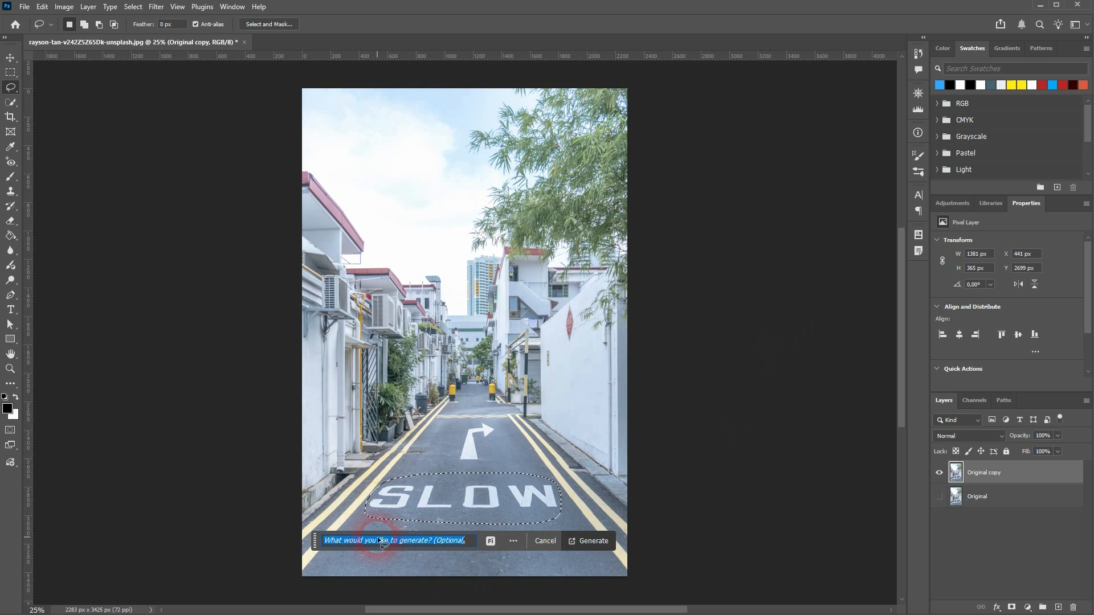
{"action": "left_click", "coordinate": [593, 541]}
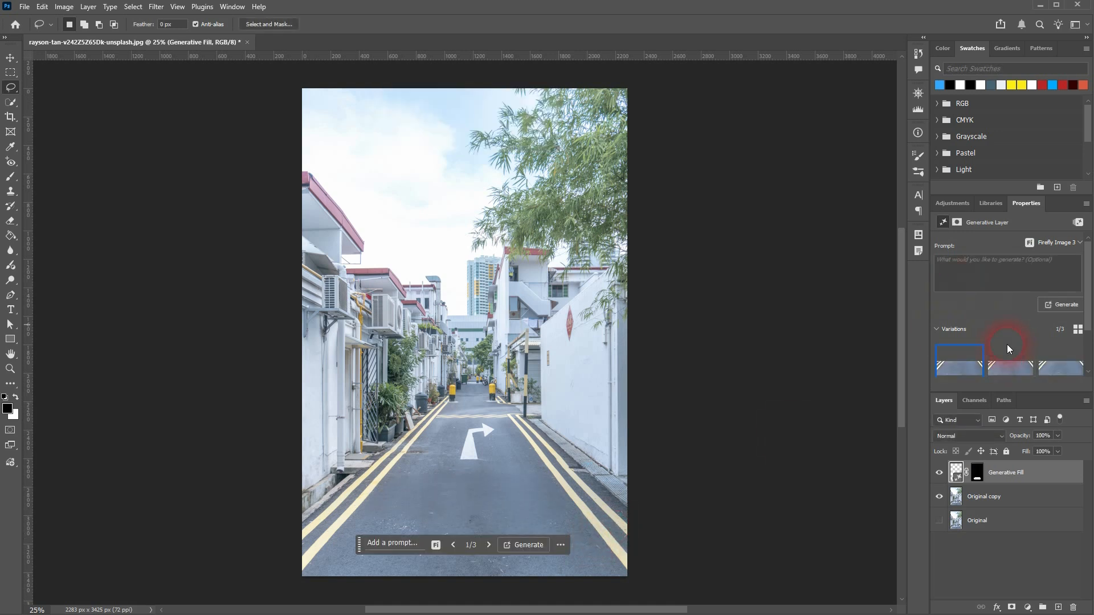
Step: Compare the generated road variations, choose the third one, and hide the contextual bar
{"action": "scroll", "coordinate": [1001, 342], "scroll_direction": "down", "scroll_amount": 2}
{"action": "left_click", "coordinate": [1004, 308]}
{"action": "left_click", "coordinate": [1057, 316]}
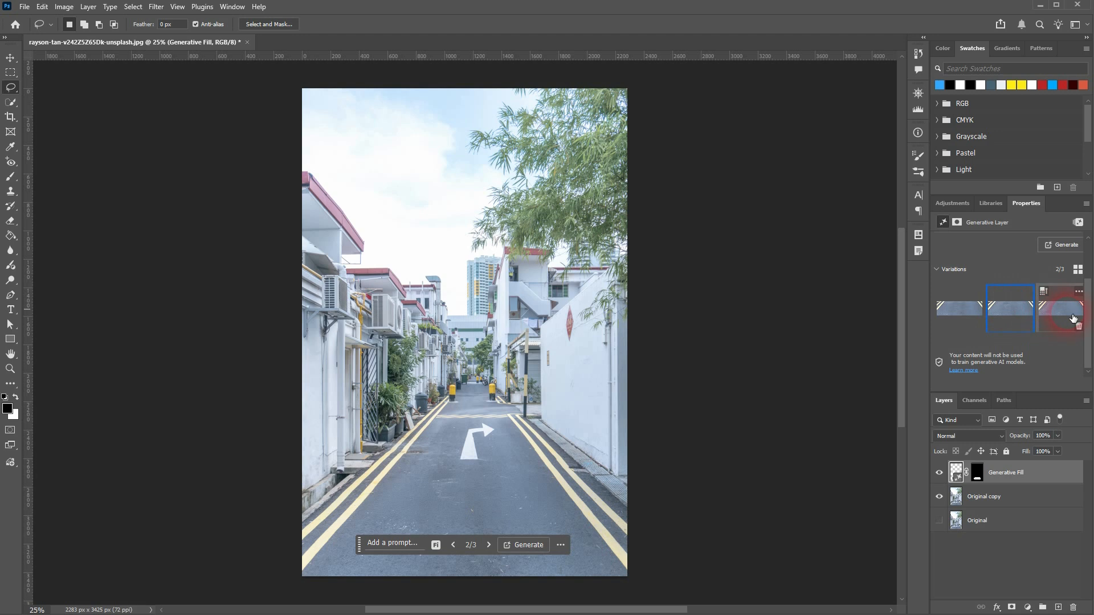
{"action": "left_click", "coordinate": [1010, 308]}
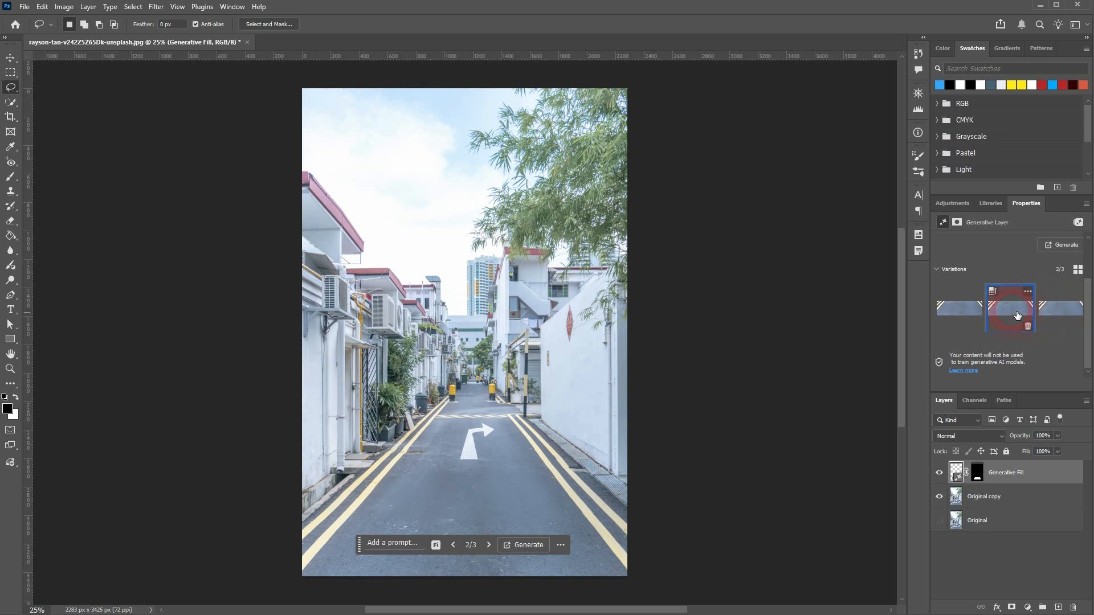
{"action": "left_click", "coordinate": [1057, 317]}
{"action": "left_click", "coordinate": [560, 545]}
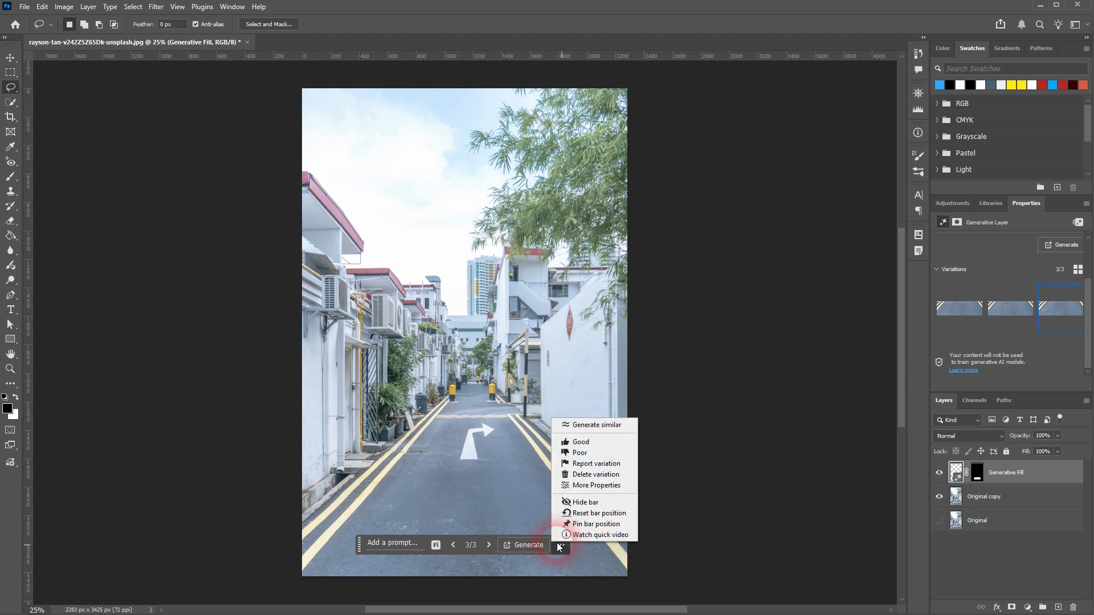
{"action": "left_click", "coordinate": [585, 502]}
Step: Add the text FAST to the image and set its color to white (ffffff)
{"action": "left_click", "coordinate": [10, 310]}
{"action": "left_click", "coordinate": [377, 243]}
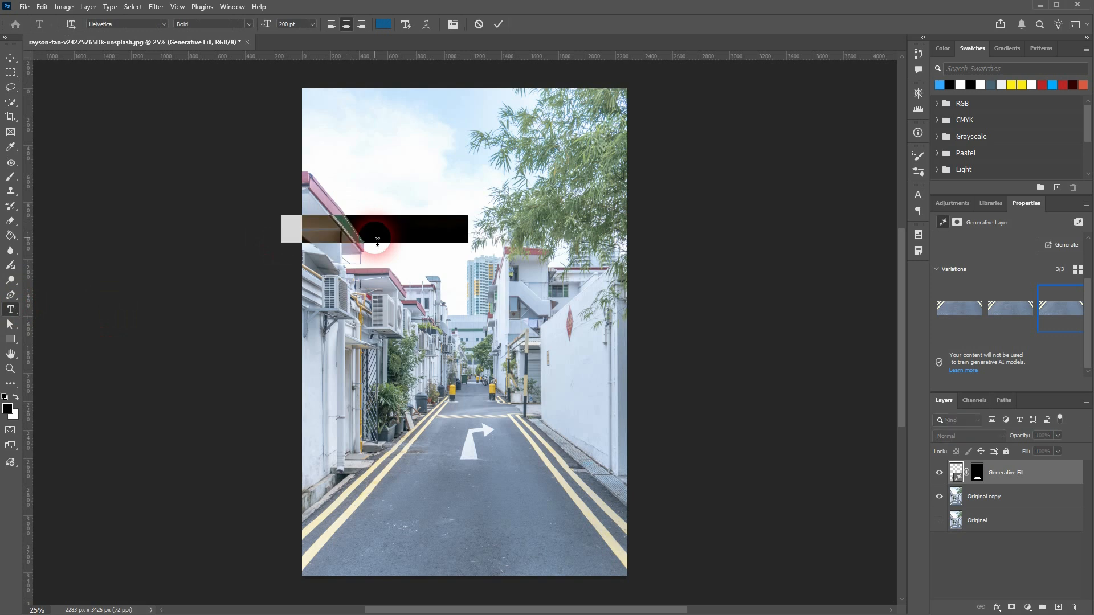
{"action": "type", "text": "FAST"}
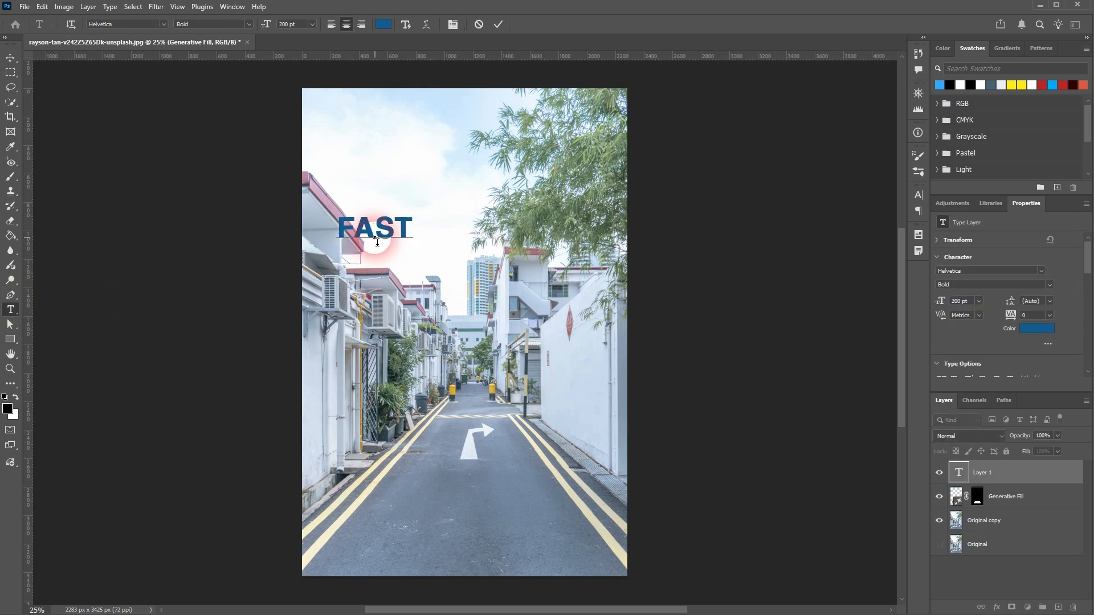
{"action": "left_click", "coordinate": [10, 58]}
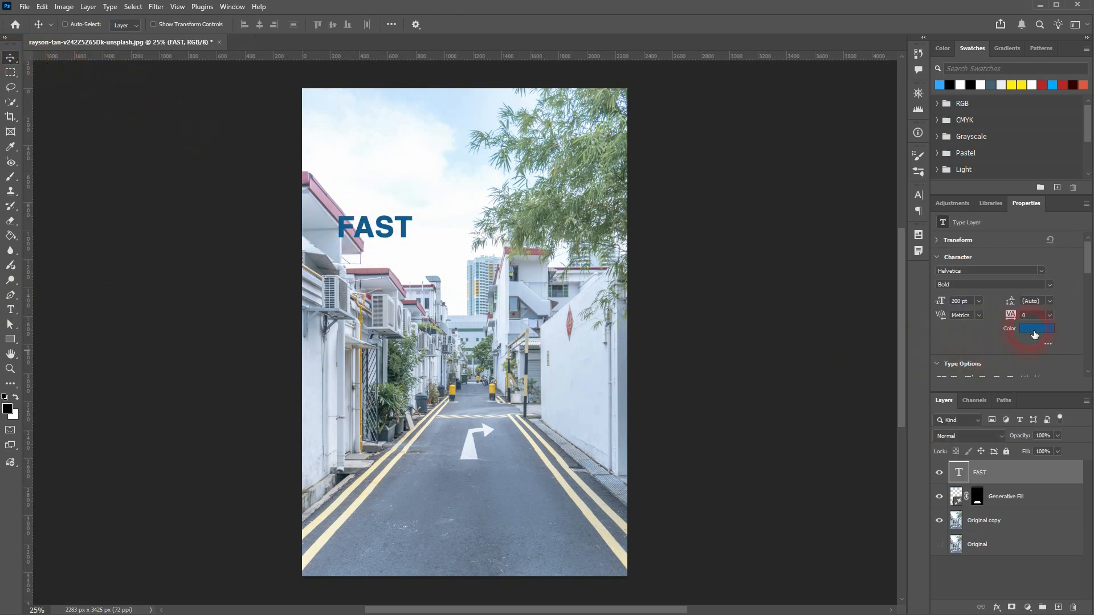
{"action": "left_click", "coordinate": [1034, 328]}
{"action": "left_click_drag", "start_coordinate": [759, 237], "coordinate": [672, 146]}
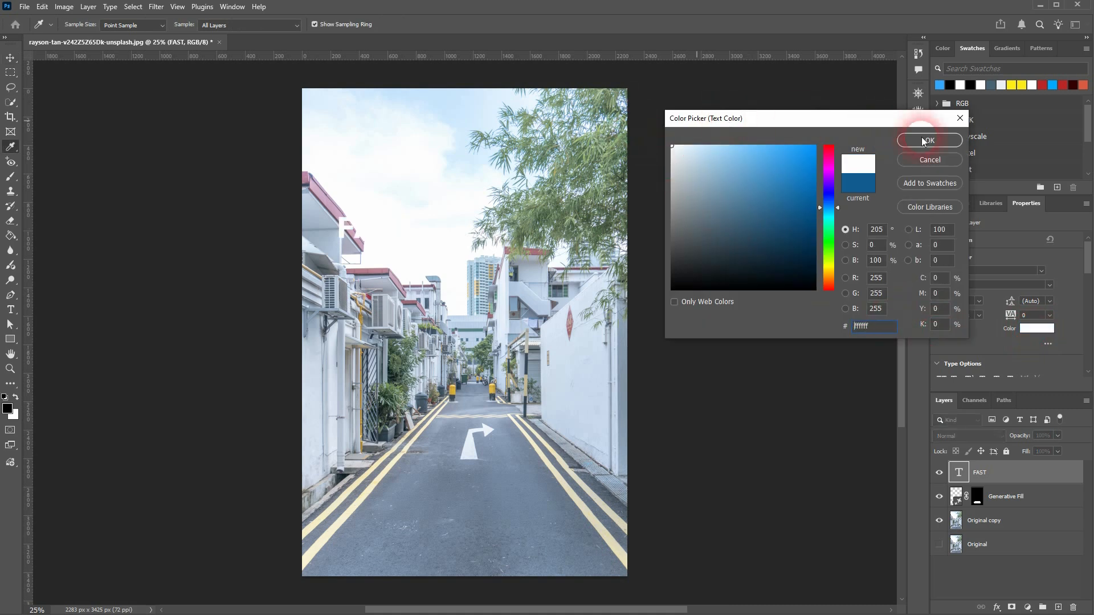
{"action": "key", "text": "Return"}
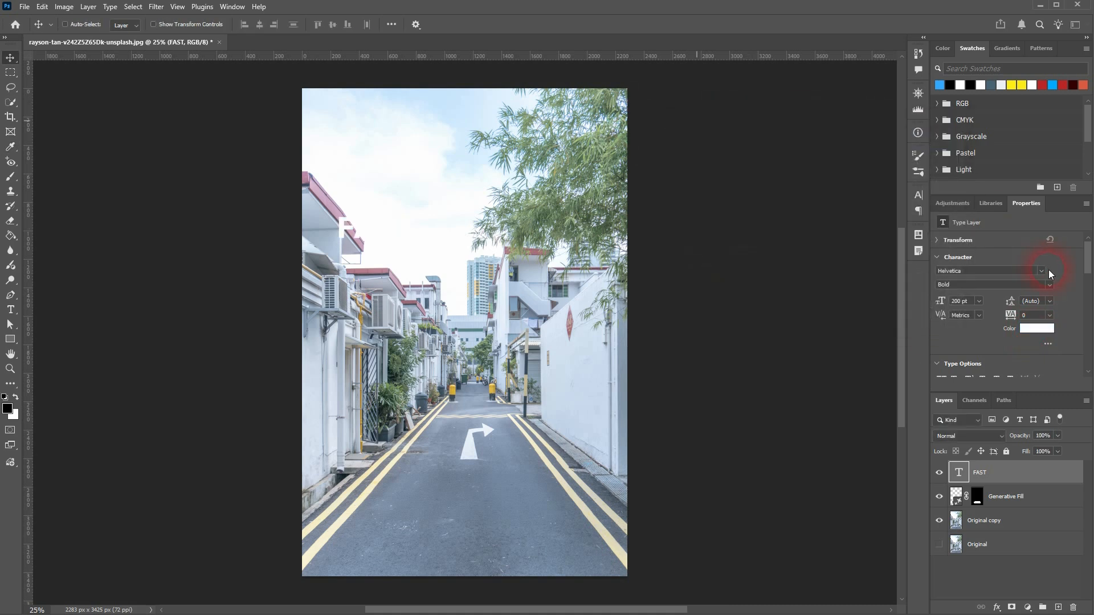
Step: Set the FAST text size to 255 pt and move the text onto the road below the arrow
{"action": "left_click", "coordinate": [943, 305]}
{"action": "type", "text": "255"}
{"action": "key", "text": "Return"}
{"action": "left_click_drag", "start_coordinate": [355, 231], "coordinate": [506, 513]}
Step: Set the FAST text size to 400 pt and change its font style to Regular
{"action": "left_click", "coordinate": [957, 301]}
{"action": "type", "text": "400"}
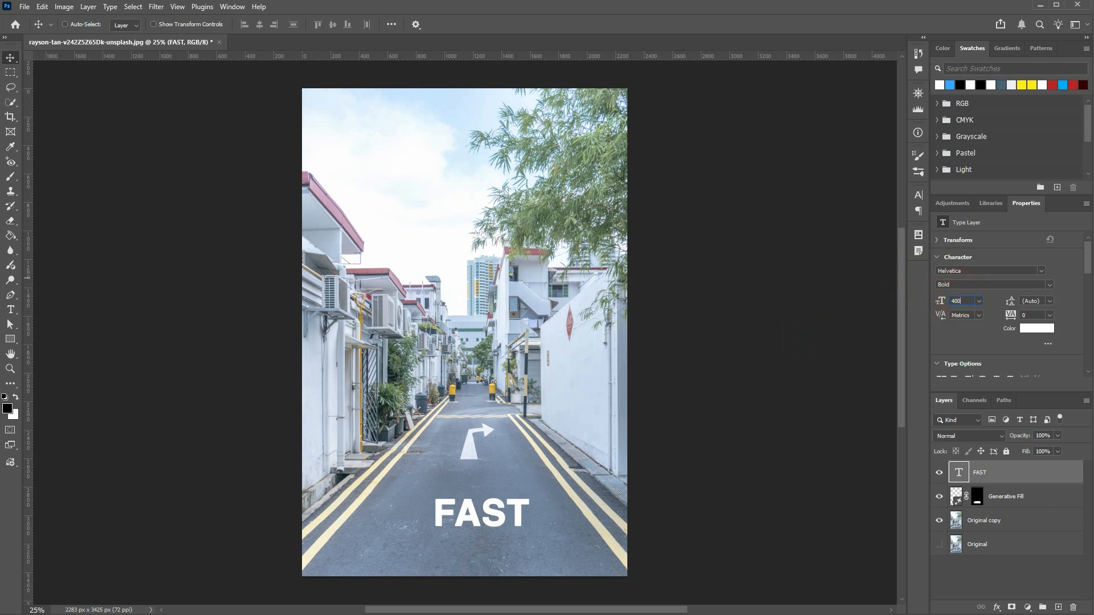
{"action": "key", "text": "Return"}
{"action": "left_click", "coordinate": [1045, 483]}
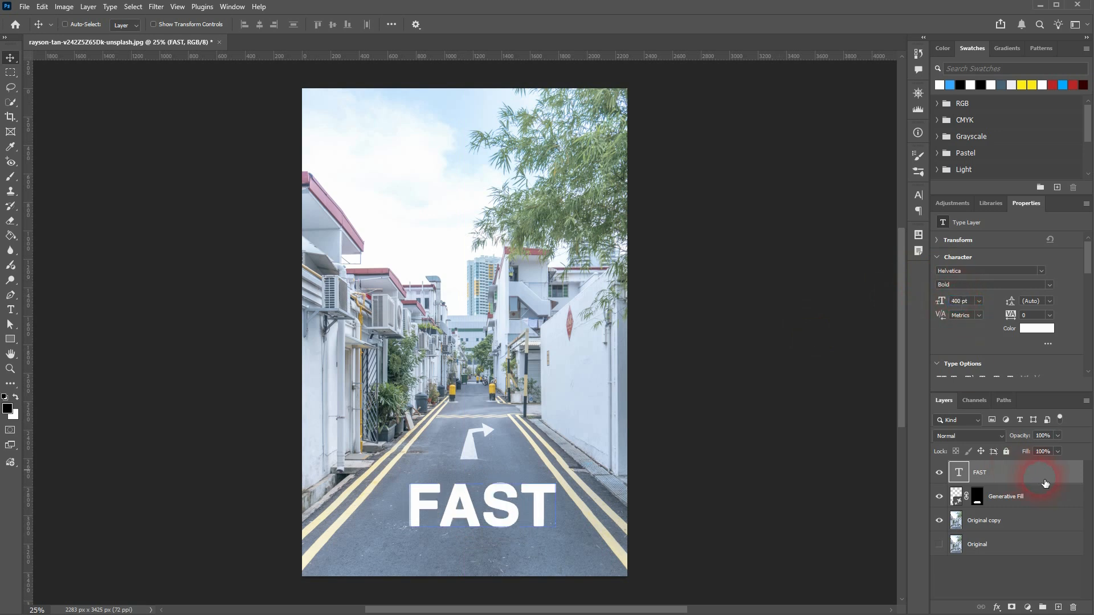
{"action": "left_click", "coordinate": [1049, 285]}
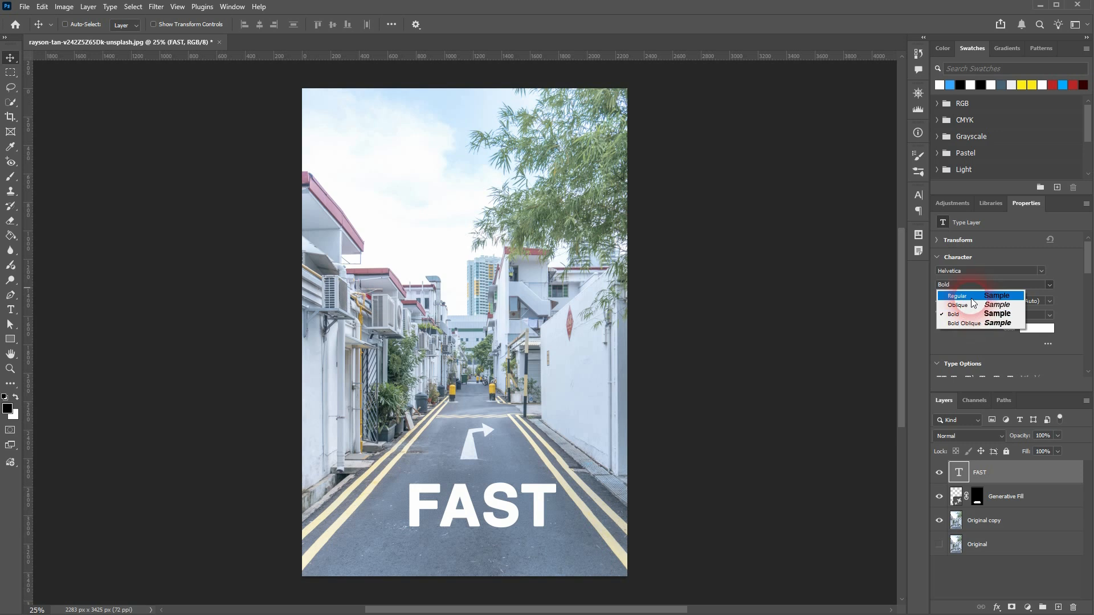
{"action": "left_click", "coordinate": [960, 296]}
Step: Load the FAST lettering as a selection and copy it
{"action": "left_click", "coordinate": [959, 473], "text": "ctrl"}
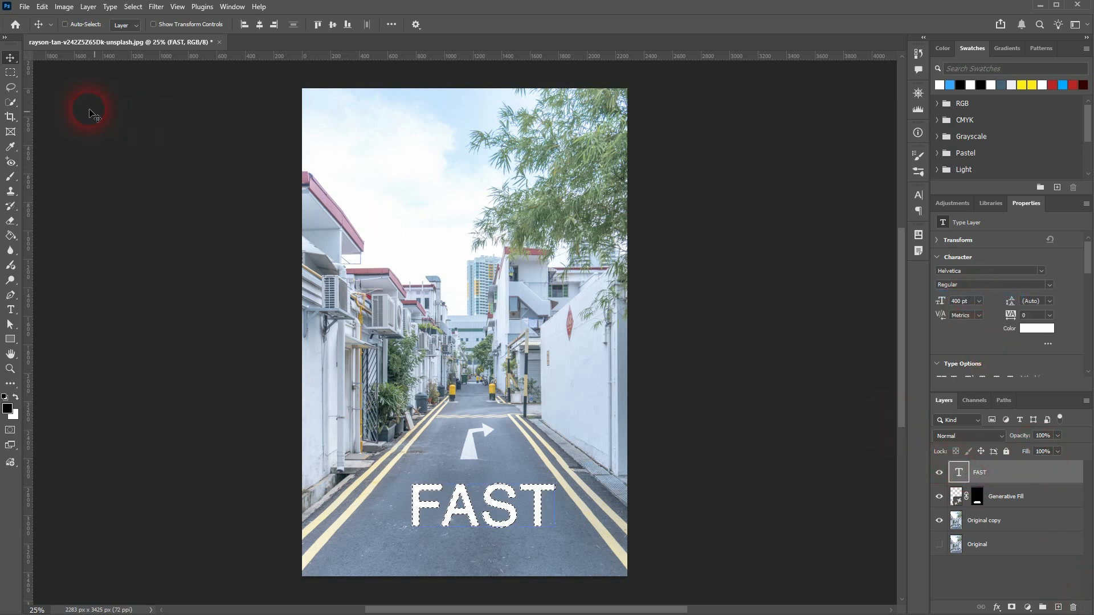
{"action": "left_click", "coordinate": [42, 7]}
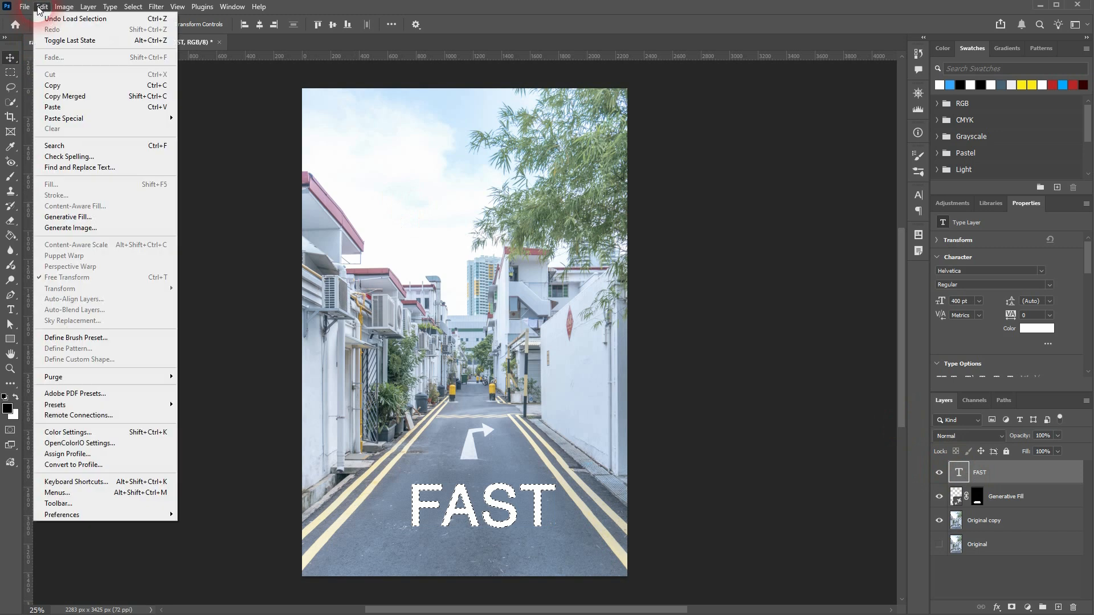
{"action": "left_click", "coordinate": [108, 86]}
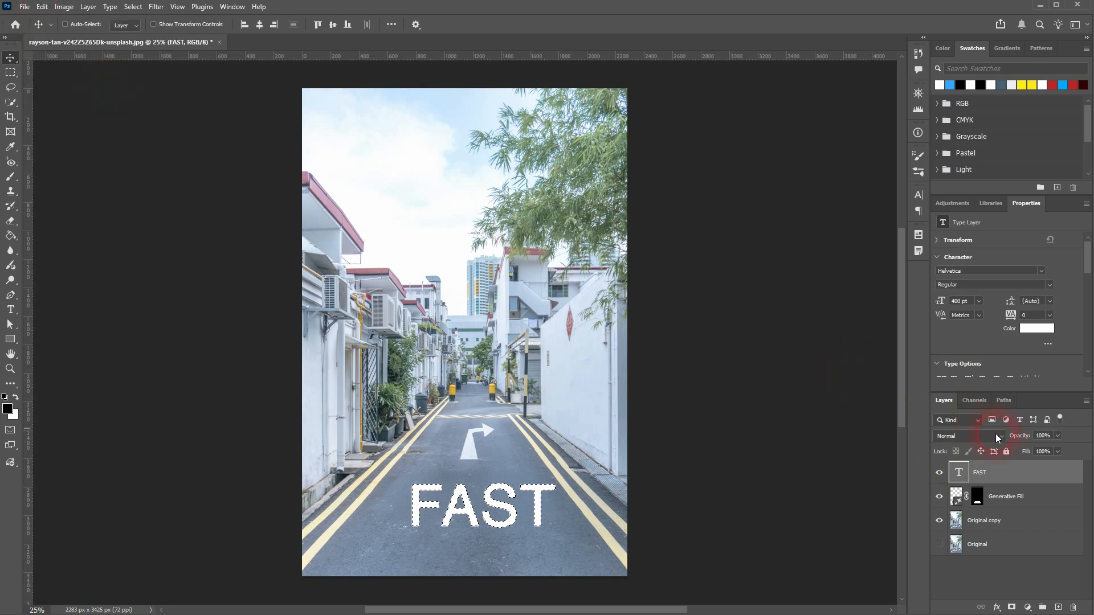
Step: Hide the FAST text layer, clear the selection, and add a new empty layer above it
{"action": "left_click", "coordinate": [943, 473]}
{"action": "left_click", "coordinate": [134, 7]}
{"action": "left_click", "coordinate": [145, 29]}
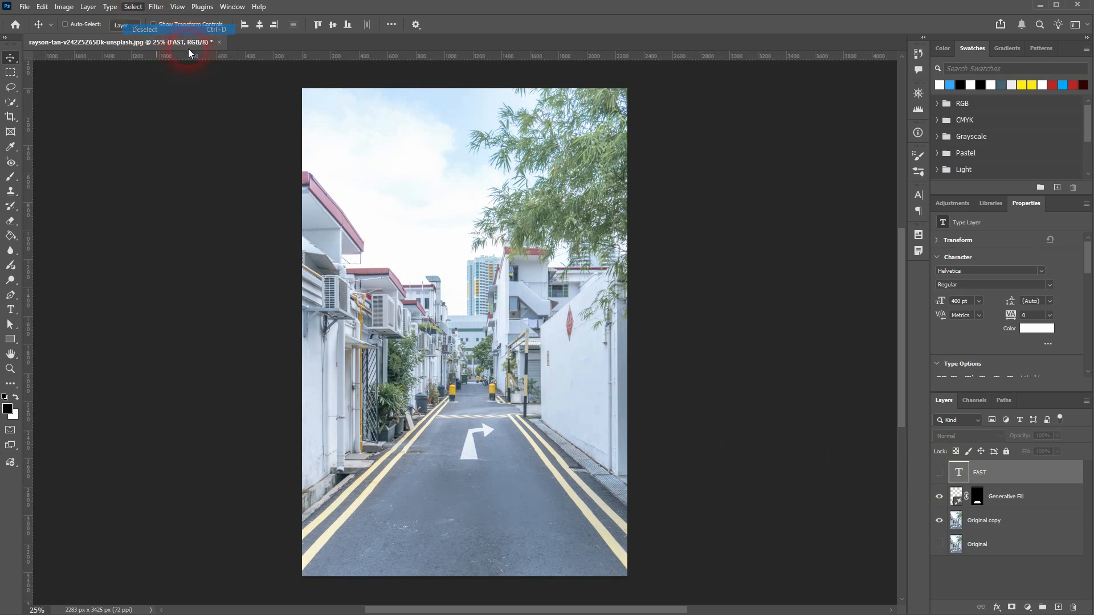
{"action": "left_click", "coordinate": [1060, 605]}
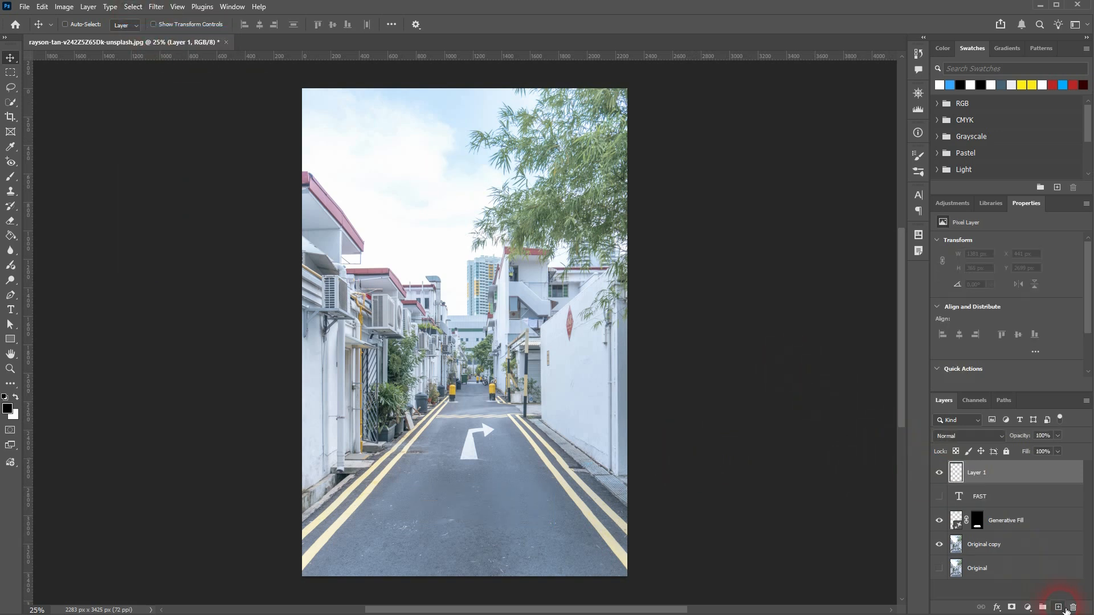
Step: Open the Vanishing Point filter and create a four-corner perspective plane on the road between the inner yellow lines
{"action": "left_click", "coordinate": [157, 7]}
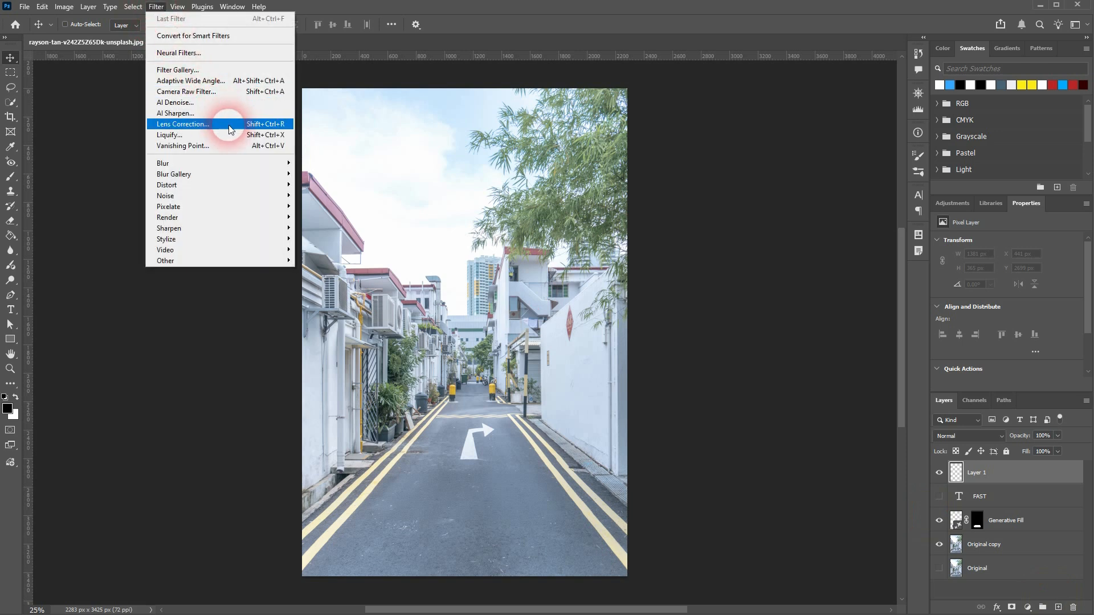
{"action": "left_click", "coordinate": [233, 152]}
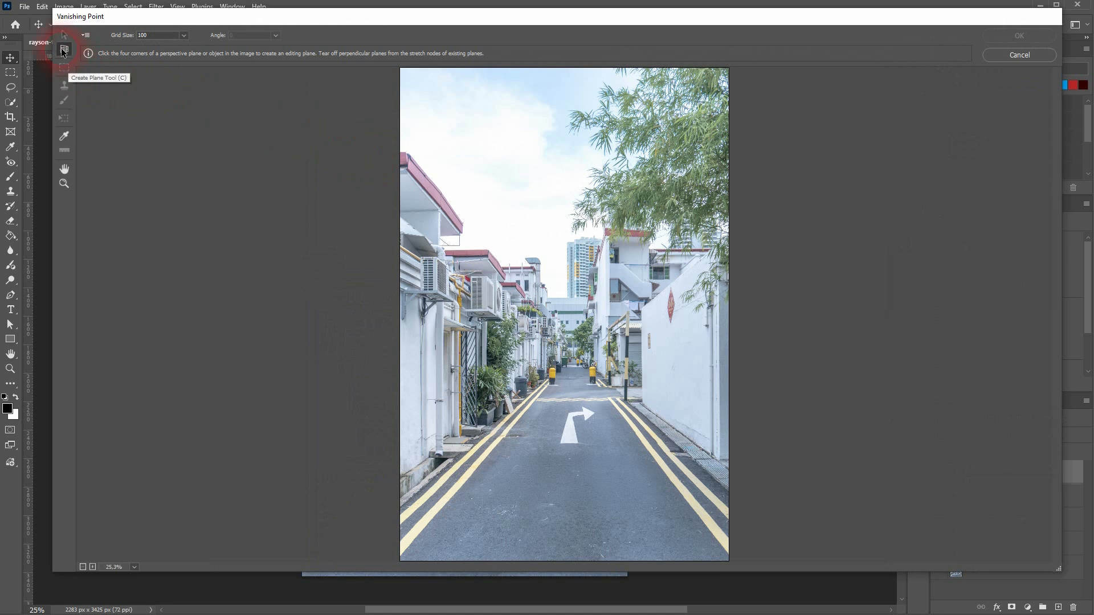
{"action": "left_click", "coordinate": [535, 401]}
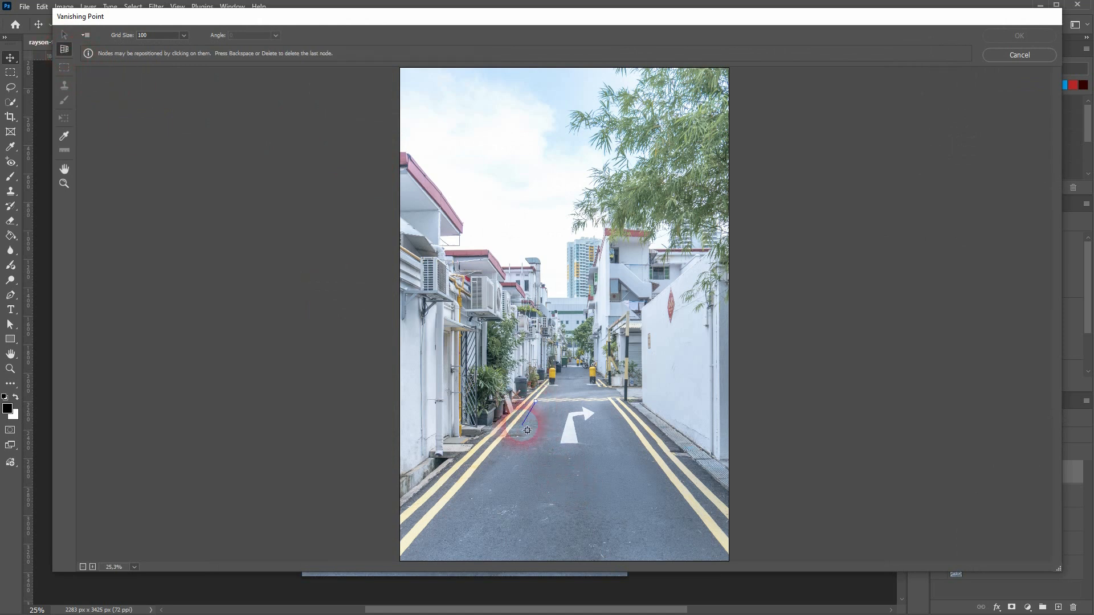
{"action": "left_click", "coordinate": [426, 527]}
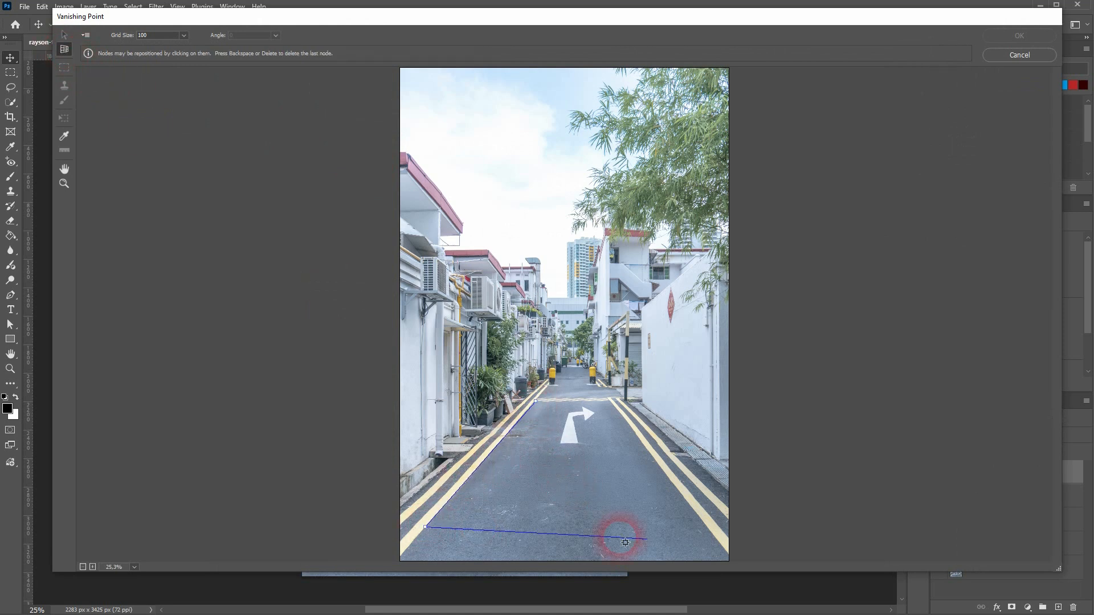
{"action": "left_click", "coordinate": [703, 527]}
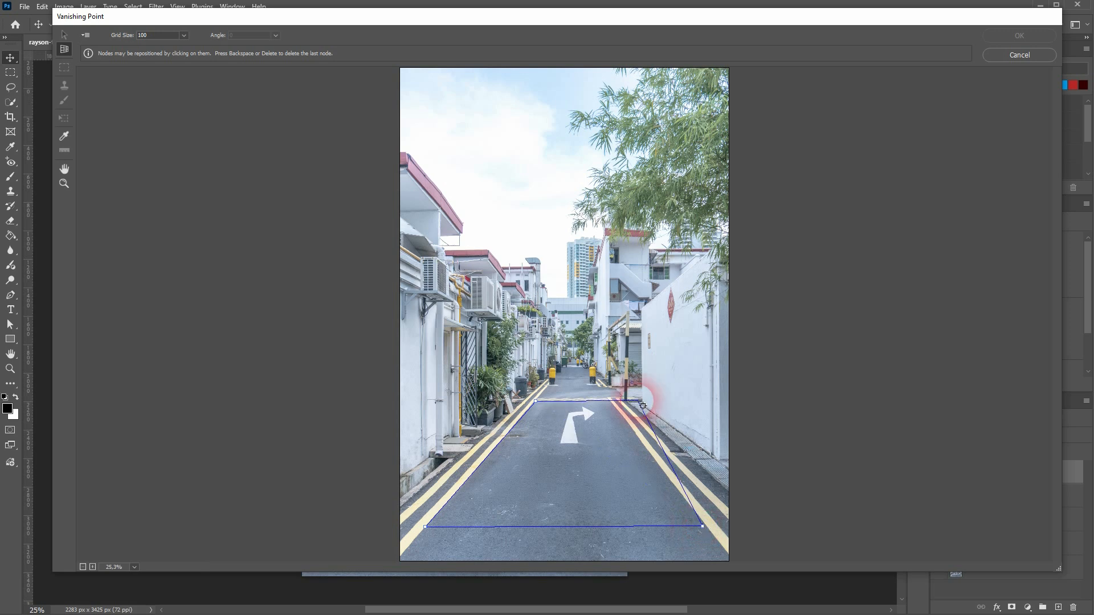
{"action": "left_click", "coordinate": [613, 404]}
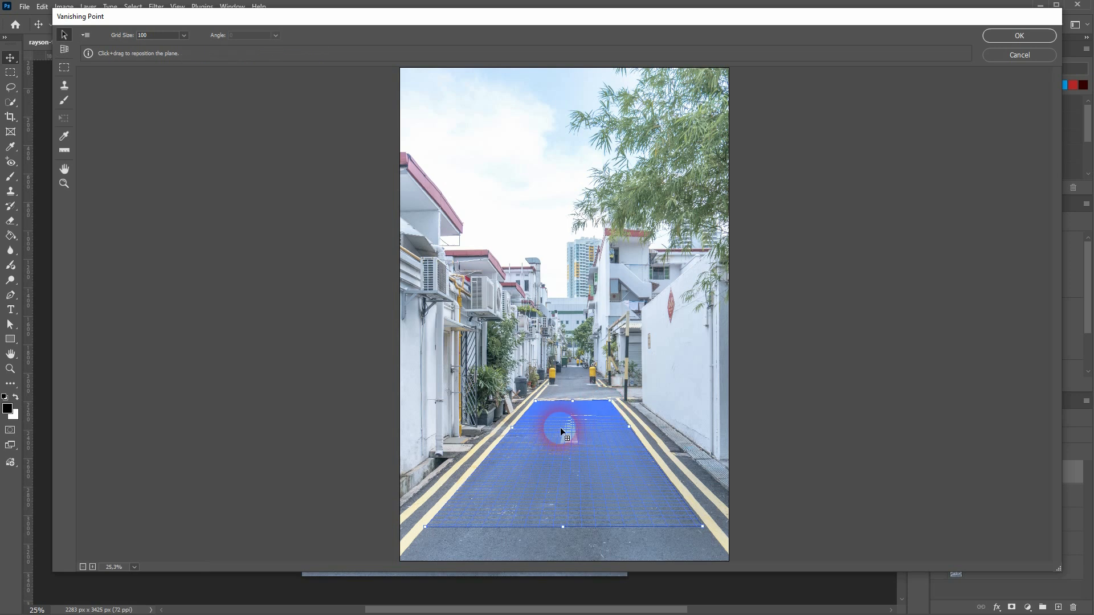
Step: Reposition the perspective plane's corners so it fits the road area around the arrow, between the inner yellow lines
{"action": "left_click_drag", "start_coordinate": [536, 404], "coordinate": [534, 402]}
{"action": "left_click_drag", "start_coordinate": [425, 528], "coordinate": [428, 528]}
{"action": "left_click_drag", "start_coordinate": [703, 527], "coordinate": [643, 444]}
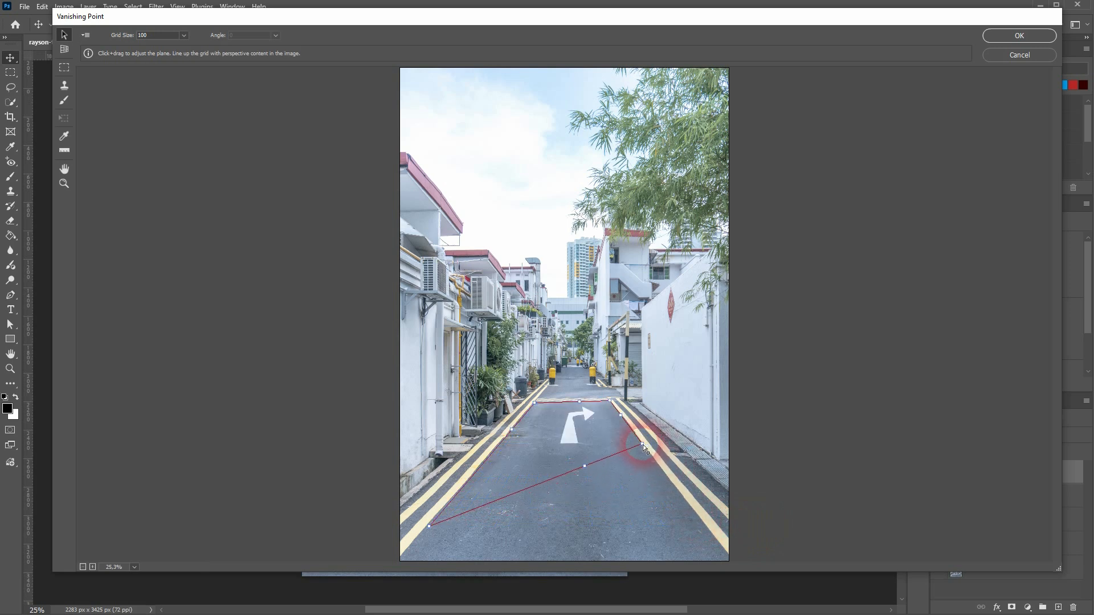
{"action": "left_click_drag", "start_coordinate": [430, 527], "coordinate": [503, 445]}
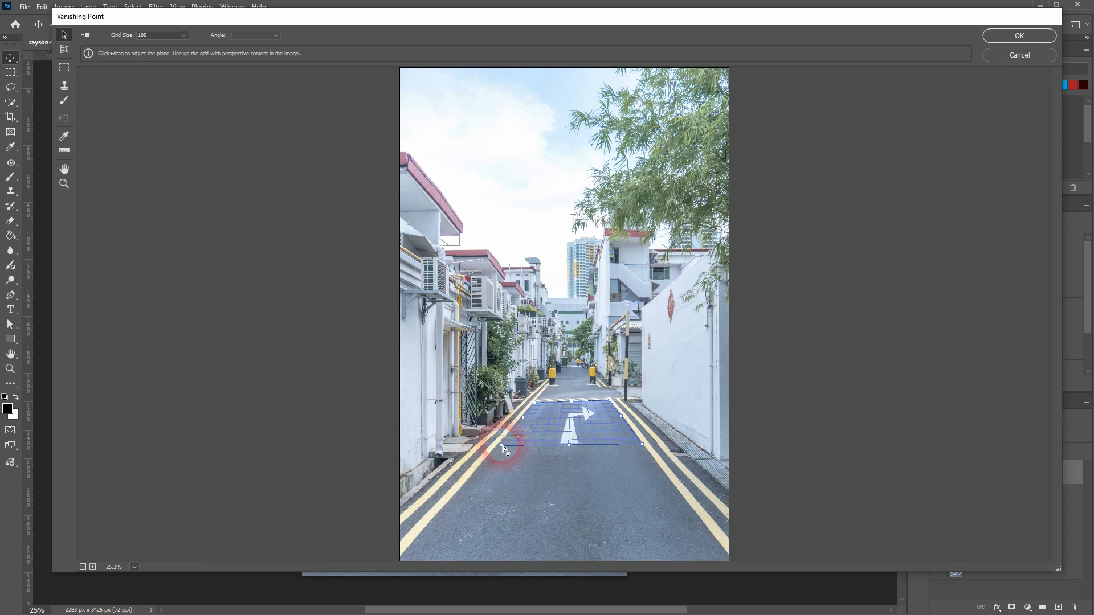
Step: Fine-tune the plane's corners, then extend its near edge and pull in its far edge to cover only the road below the arrow
{"action": "left_click_drag", "start_coordinate": [502, 446], "coordinate": [498, 446]}
{"action": "left_click_drag", "start_coordinate": [610, 401], "coordinate": [610, 402]}
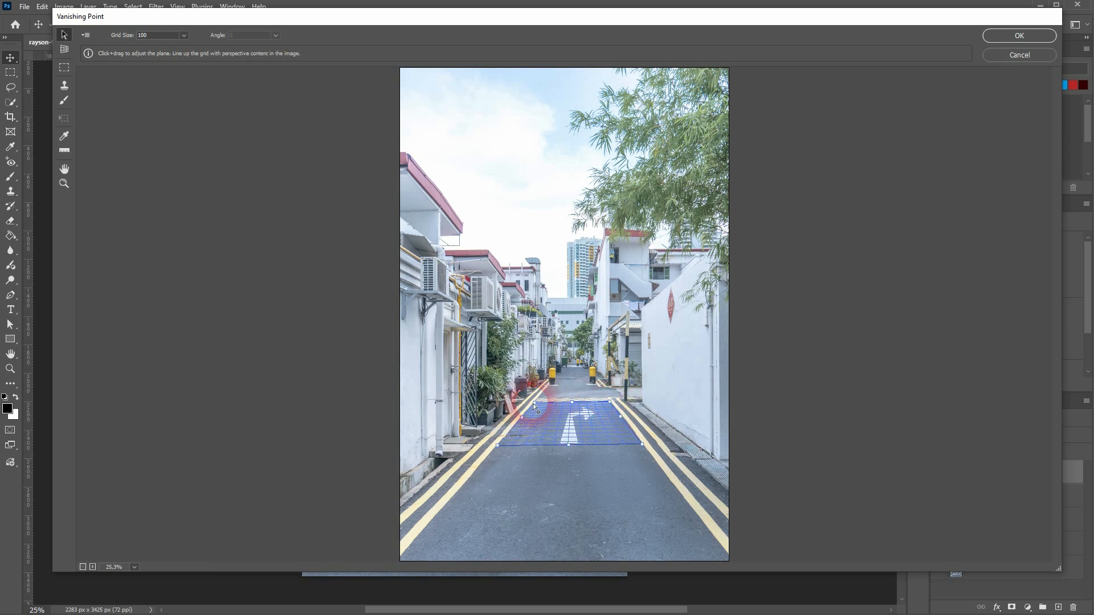
{"action": "left_click_drag", "start_coordinate": [535, 403], "coordinate": [535, 403]}
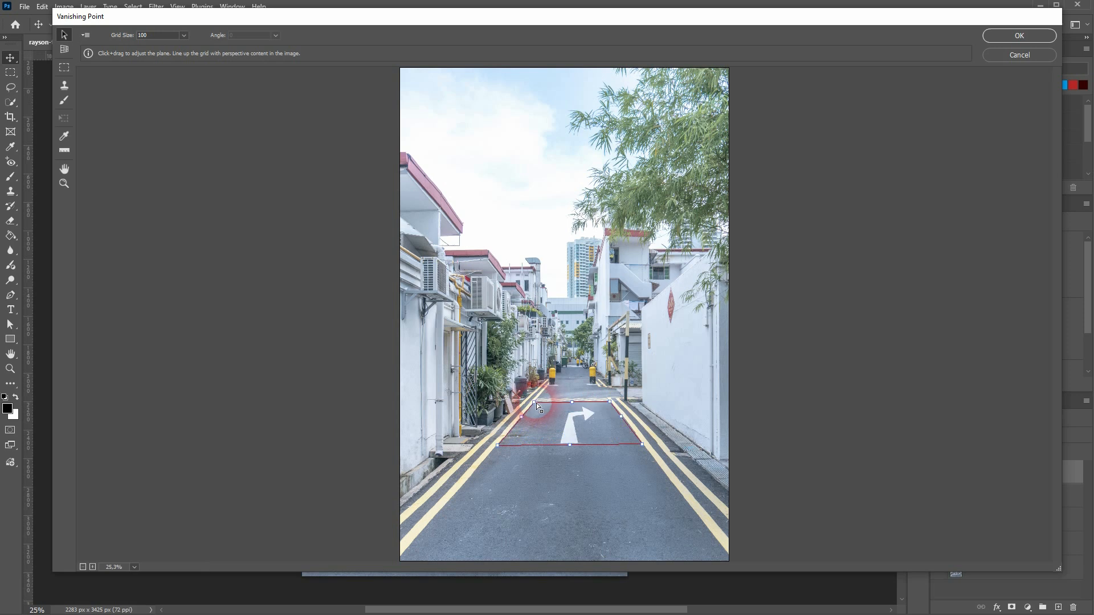
{"action": "left_click_drag", "start_coordinate": [536, 402], "coordinate": [536, 405]}
{"action": "left_click_drag", "start_coordinate": [568, 445], "coordinate": [565, 528]}
{"action": "left_click_drag", "start_coordinate": [572, 403], "coordinate": [565, 451]}
Step: Paste the copied FAST text into Vanishing Point and move it onto the perspective plane below the arrow
{"action": "key", "text": "ctrl+v"}
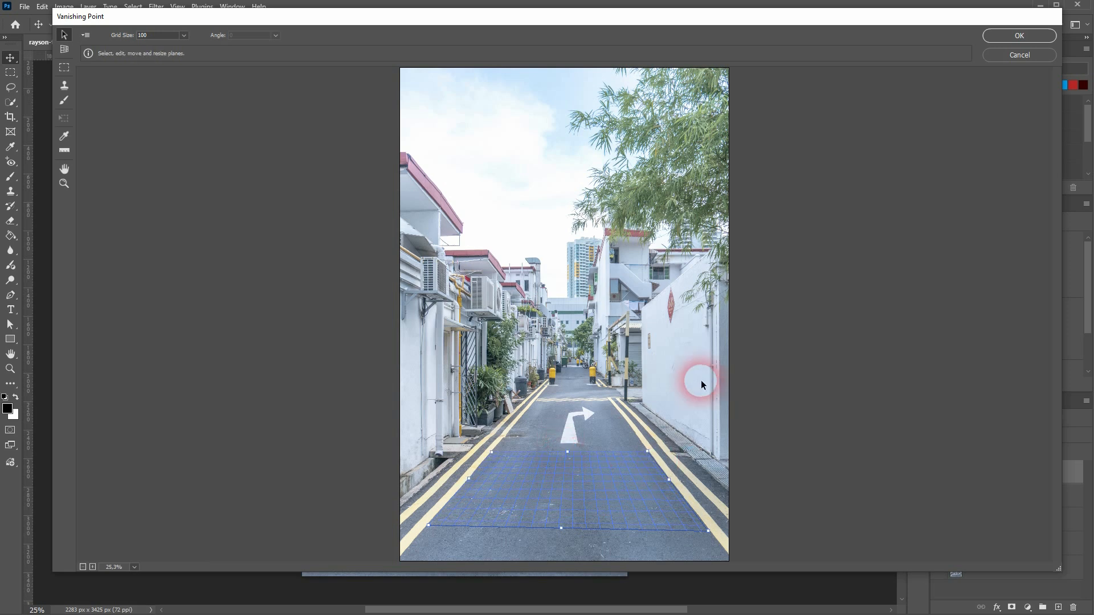
{"action": "left_click_drag", "start_coordinate": [450, 90], "coordinate": [546, 486]}
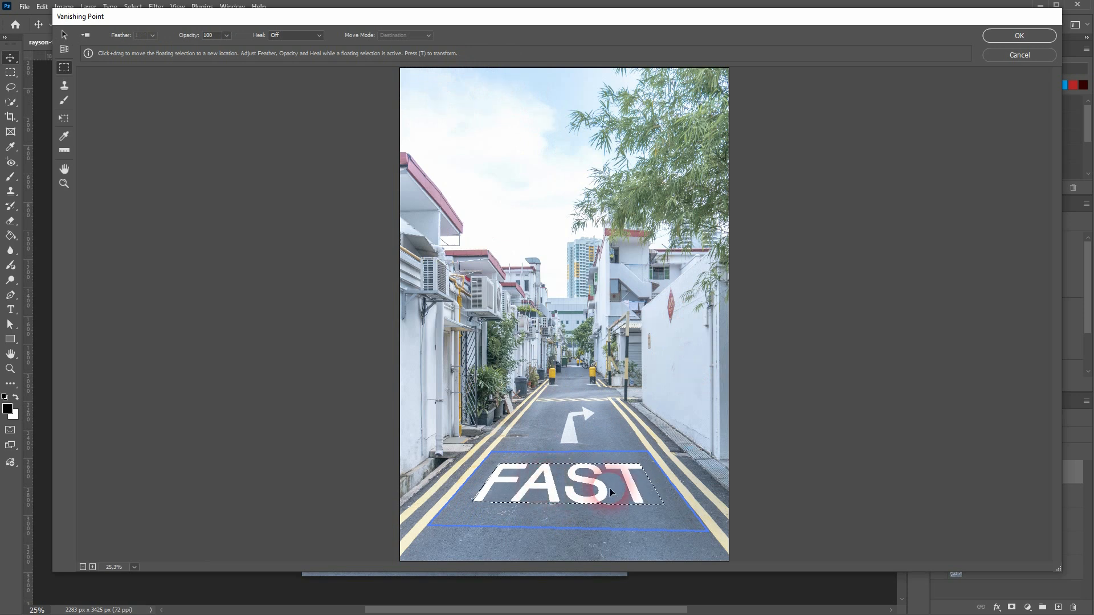
Step: Transform the pasted FAST text, widening and lengthening it to fill the road plane, centre it between the yellow lines, and apply the filter
{"action": "key", "text": "t"}
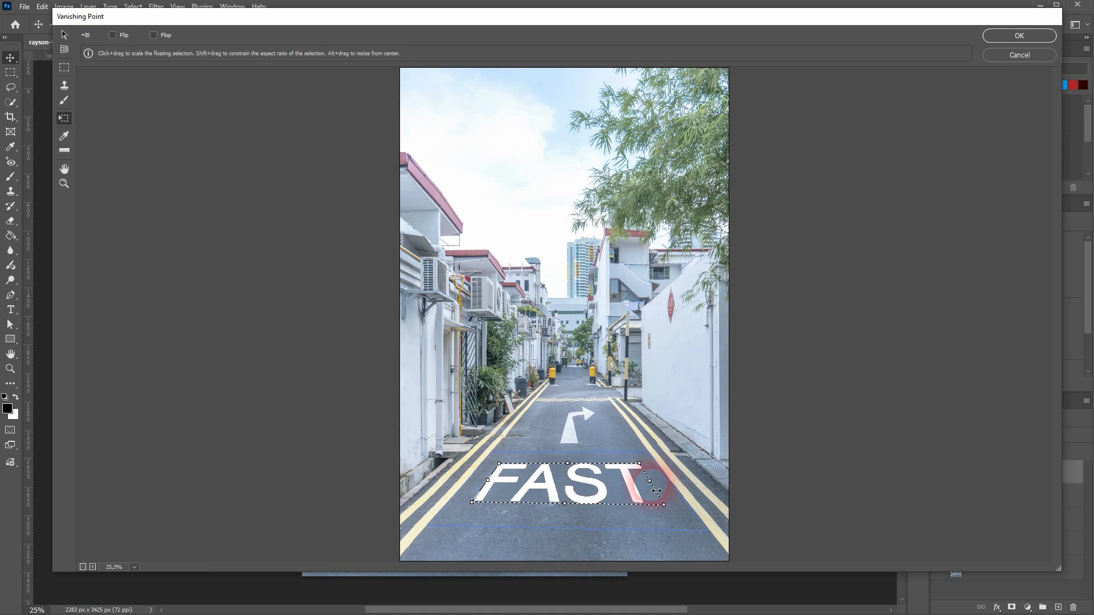
{"action": "left_click_drag", "start_coordinate": [491, 487], "coordinate": [488, 486]}
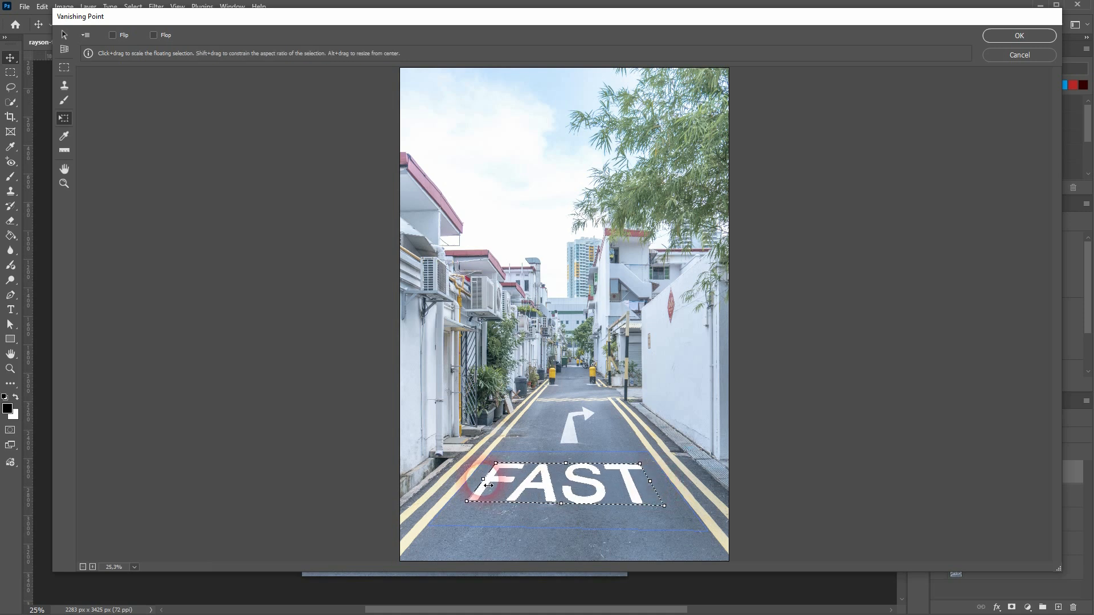
{"action": "key", "text": "ctrl+z"}
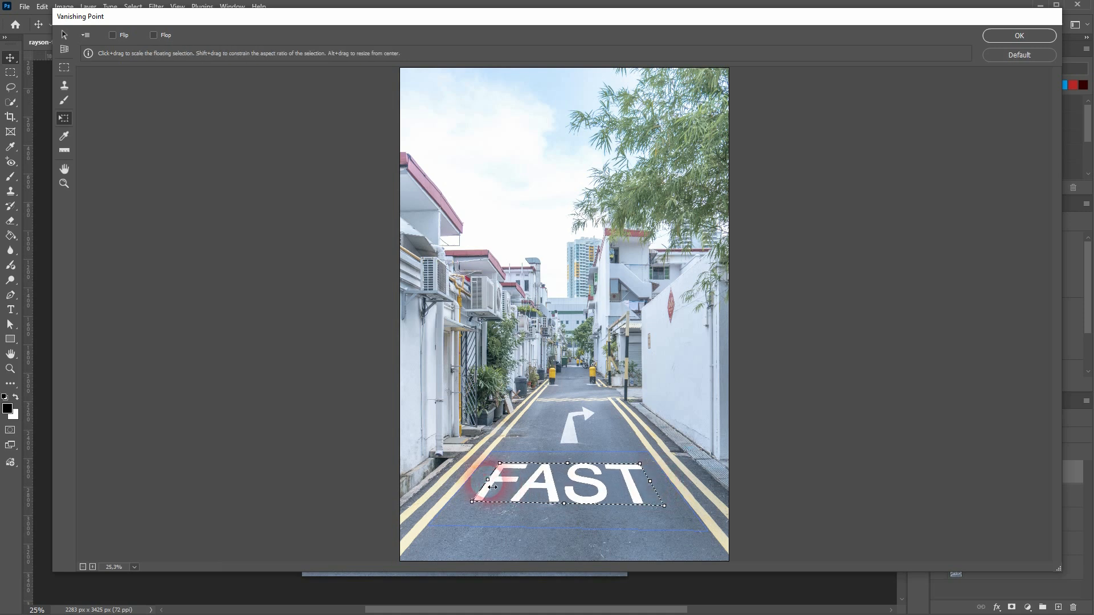
{"action": "left_click_drag", "start_coordinate": [488, 480], "coordinate": [476, 480]}
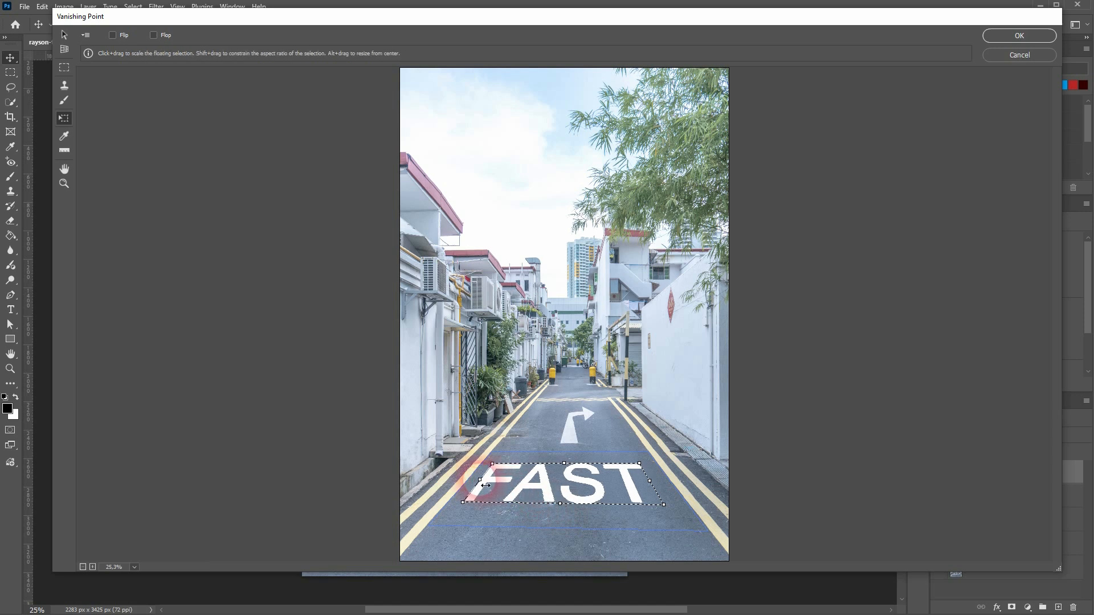
{"action": "left_click_drag", "start_coordinate": [557, 504], "coordinate": [557, 515]}
{"action": "left_click_drag", "start_coordinate": [566, 471], "coordinate": [570, 466]}
{"action": "left_click_drag", "start_coordinate": [475, 486], "coordinate": [485, 494]}
{"action": "left_click_drag", "start_coordinate": [558, 484], "coordinate": [572, 486]}
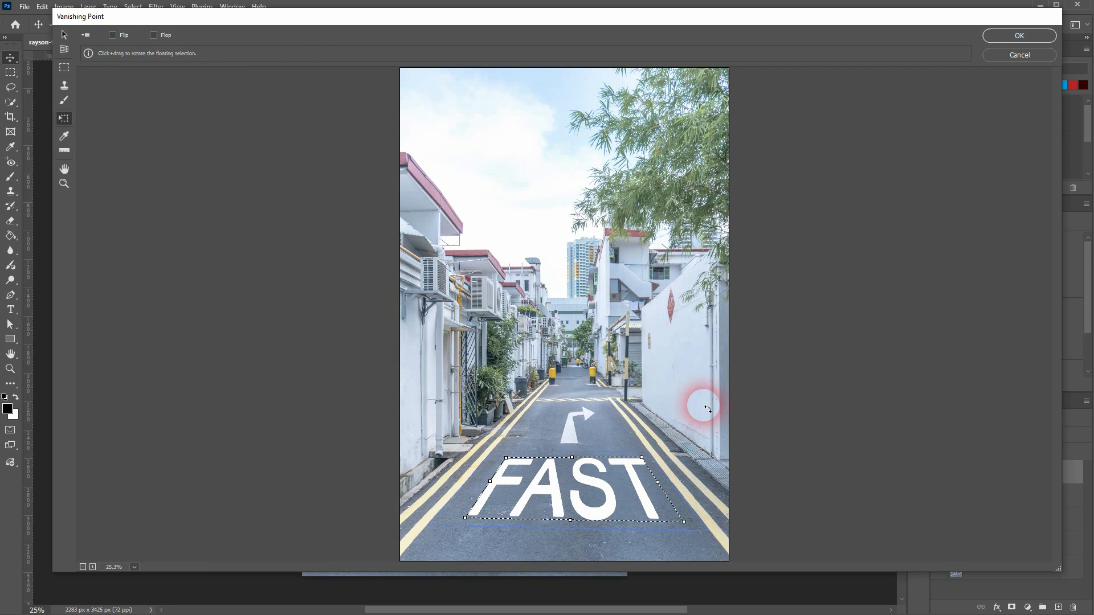
{"action": "key", "text": "Return"}
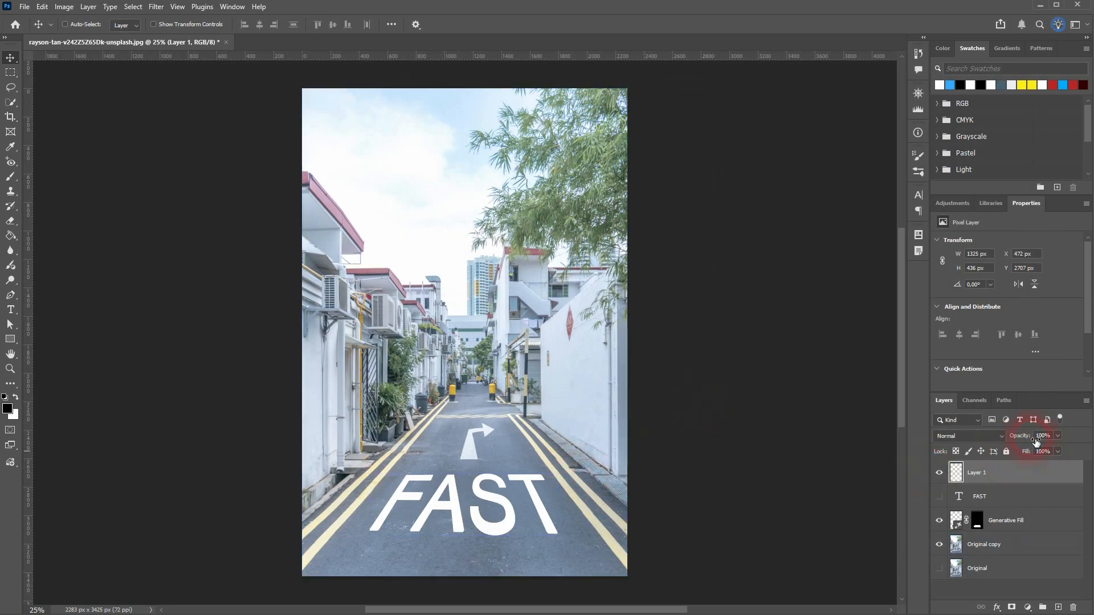
Step: Reposition the perspective FAST lettering on Layer 1 to X 456 px, Y 2715 px, between the inner yellow lines
{"action": "left_click_drag", "start_coordinate": [447, 517], "coordinate": [452, 519]}
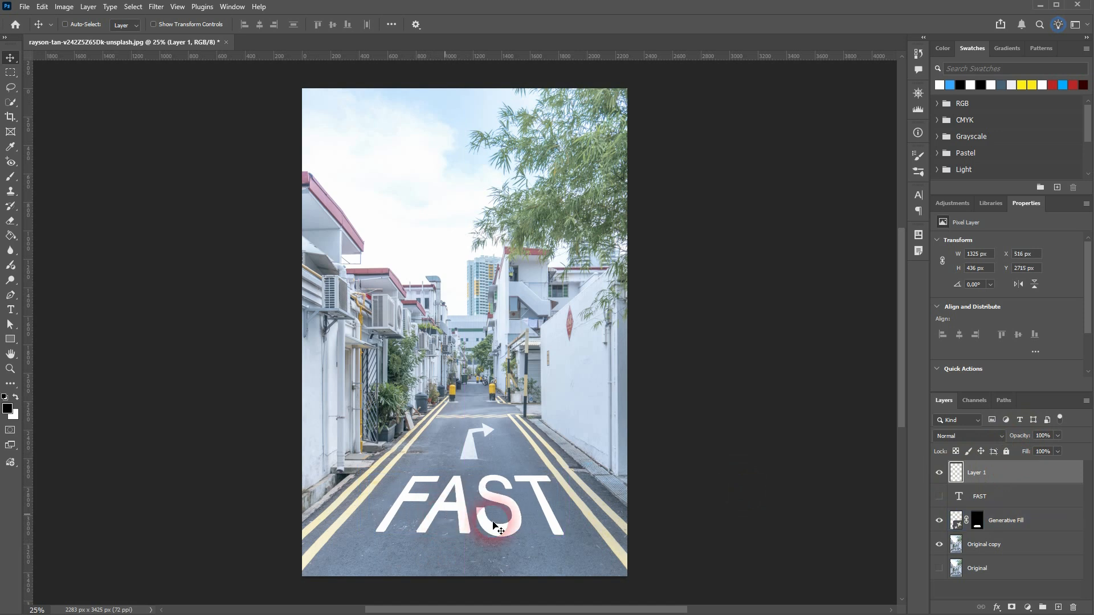
{"action": "key", "text": "shift+Left"}
{"action": "key", "text": "shift+Left"}
{"action": "key", "text": "shift+Left"}
{"action": "key", "text": "shift+Left"}
{"action": "key", "text": "shift+Left"}
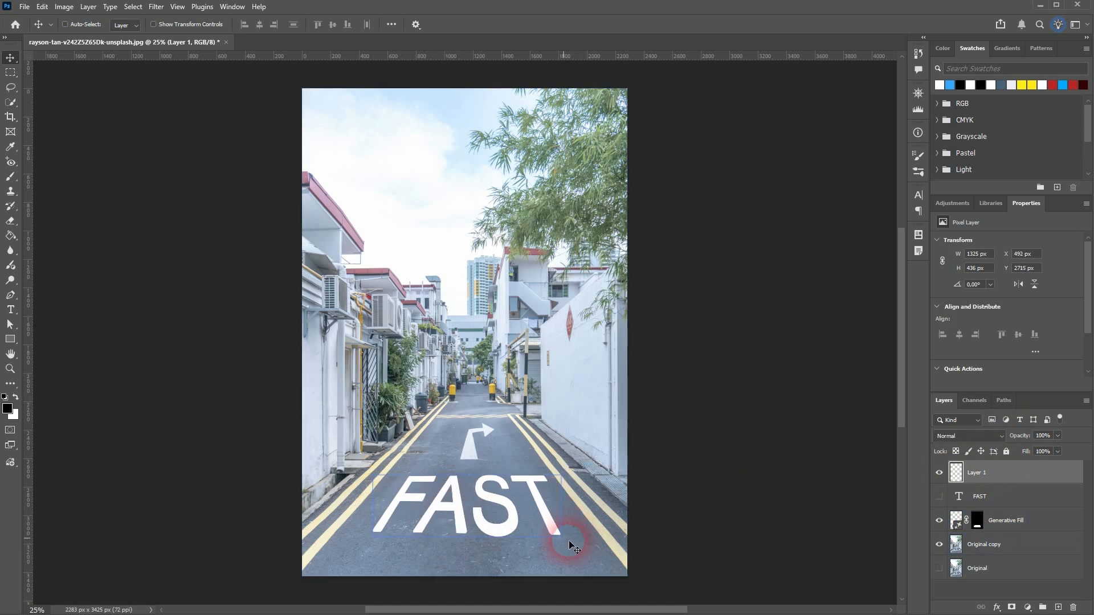
{"action": "key", "text": "Left"}
{"action": "key", "text": "Left"}
Step: Try different opacities on Layer 1, such as 75% and 95%, and settle on 93% to blend the lettering into the road
{"action": "left_click_drag", "start_coordinate": [1026, 440], "coordinate": [1013, 442]}
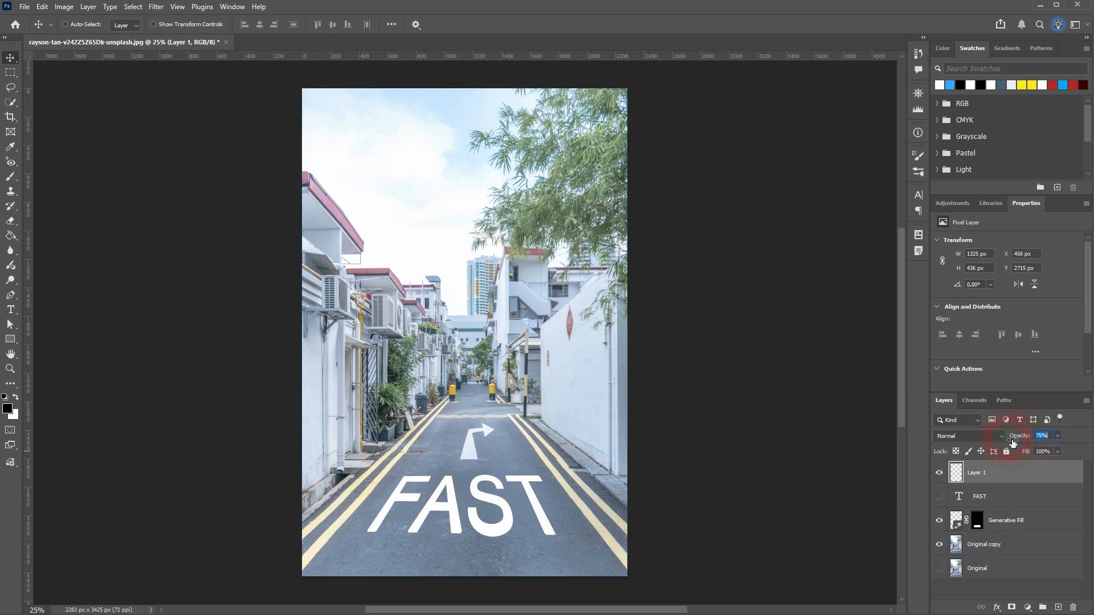
{"action": "left_click_drag", "start_coordinate": [1007, 441], "coordinate": [1065, 441]}
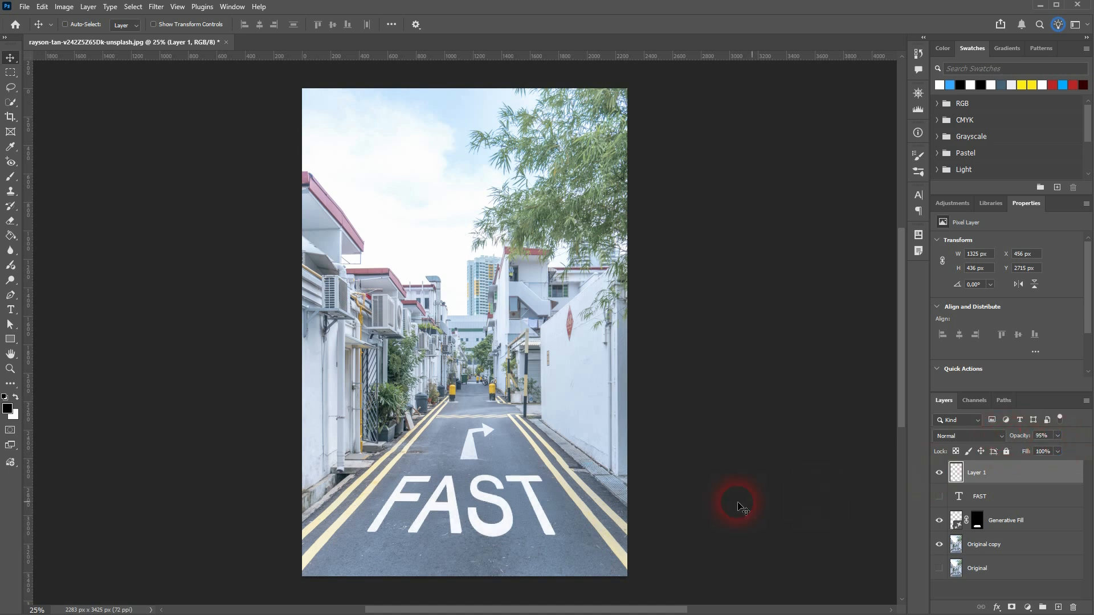
{"action": "left_click", "coordinate": [1050, 438]}
{"action": "type", "text": "90"}
{"action": "key", "text": "Return"}
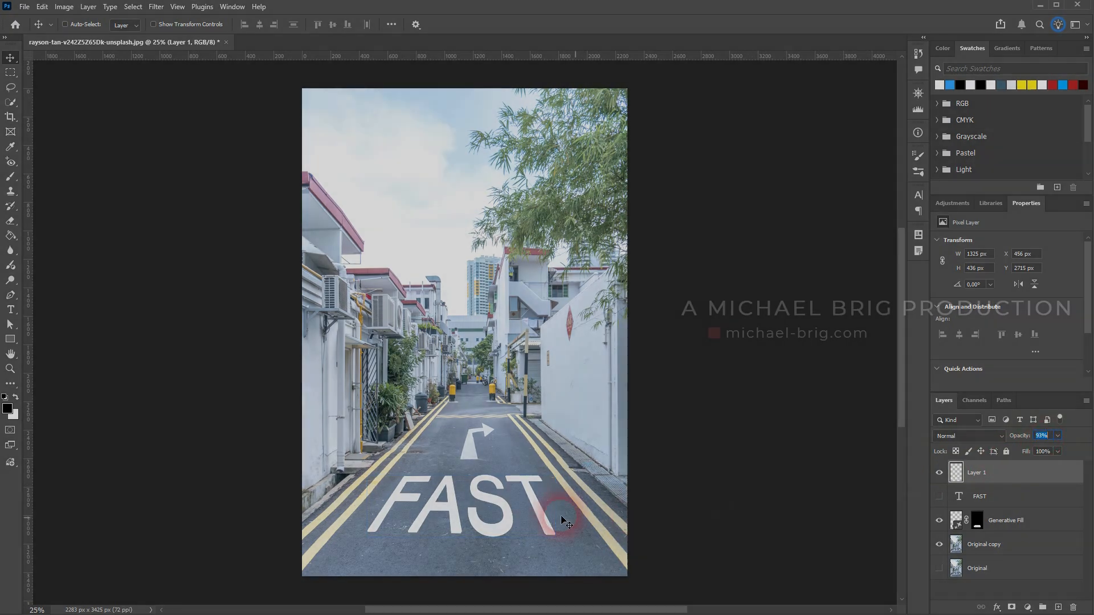